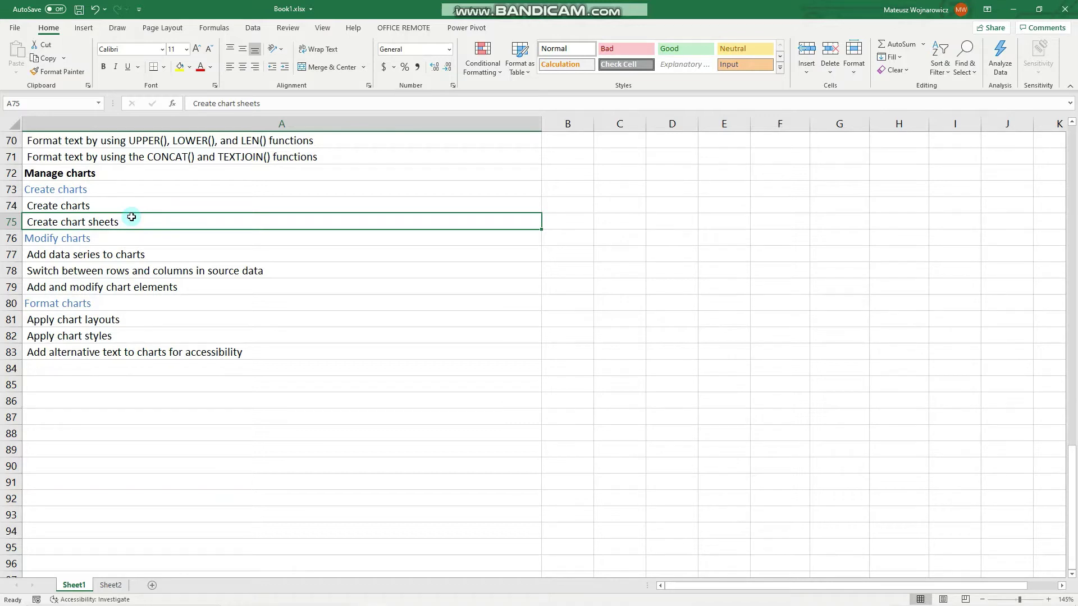
Step: Select the Create charts entry in A74 on Sheet1, then switch to Sheet2's temperature table
{"action": "left_click", "coordinate": [83, 205]}
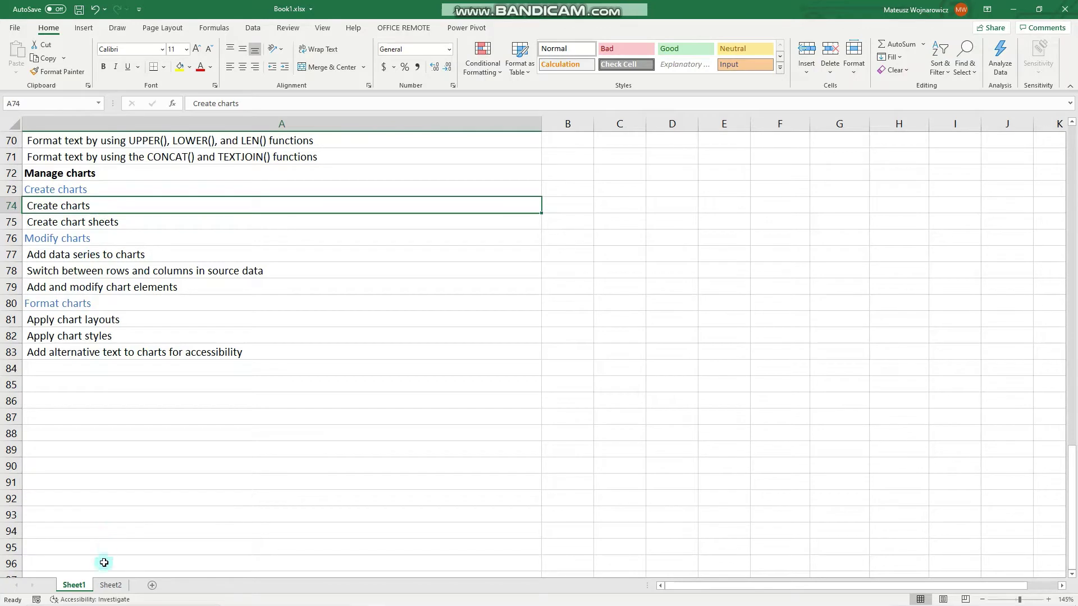
{"action": "left_click", "coordinate": [108, 586]}
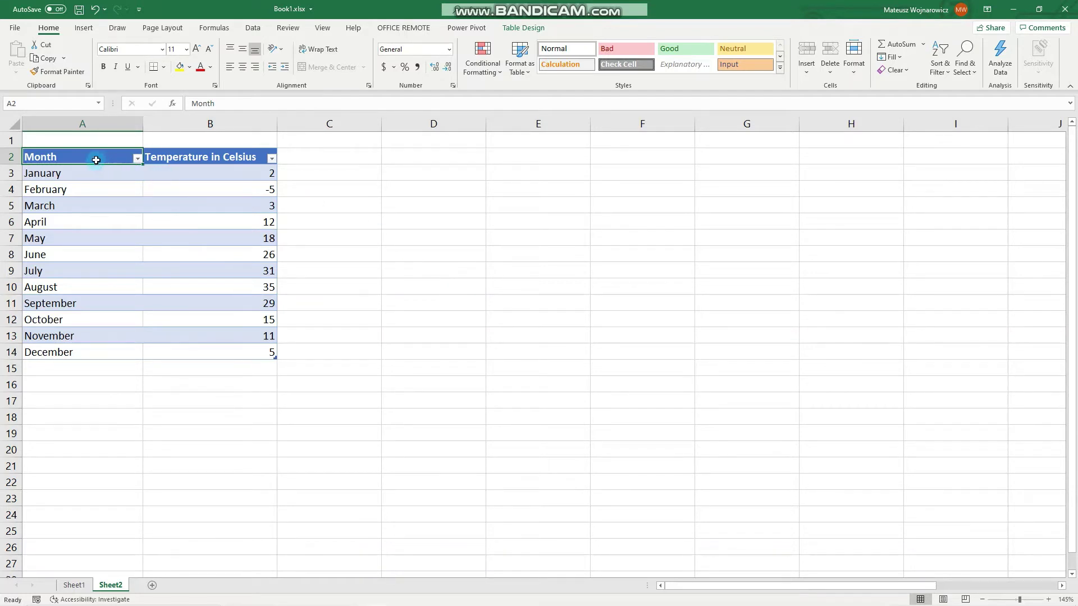
Step: Select the Month and temperature data in A2:B14
{"action": "left_click", "coordinate": [561, 353]}
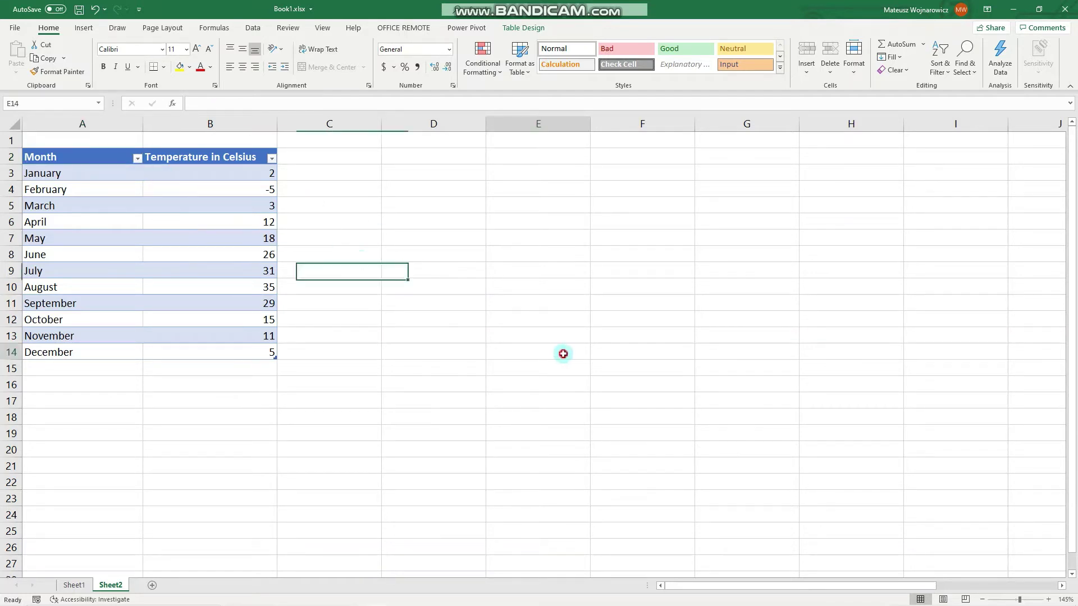
{"action": "left_click", "coordinate": [92, 149]}
{"action": "left_click_drag", "start_coordinate": [95, 156], "coordinate": [274, 357]}
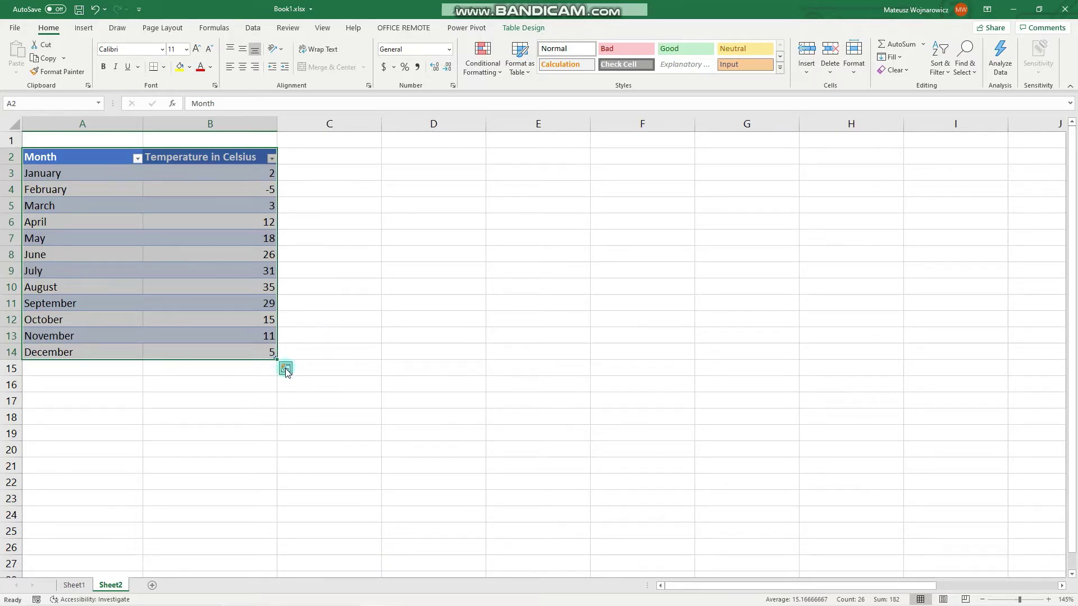
Step: Preview the Quick Analysis chart suggestions, then bring up the full list of chart types via More
{"action": "left_click", "coordinate": [286, 371]}
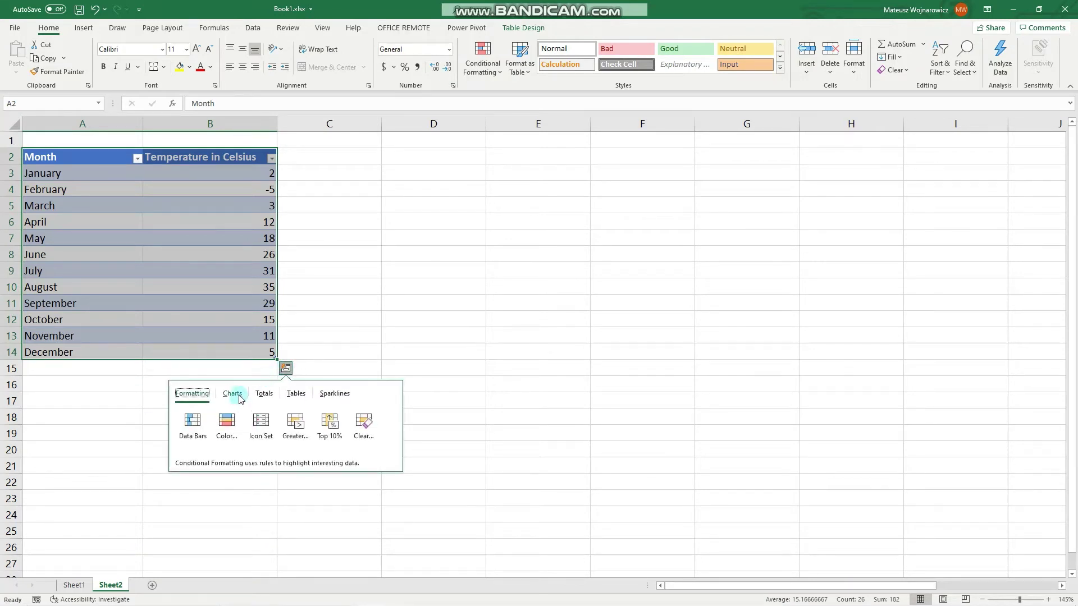
{"action": "left_click", "coordinate": [233, 393]}
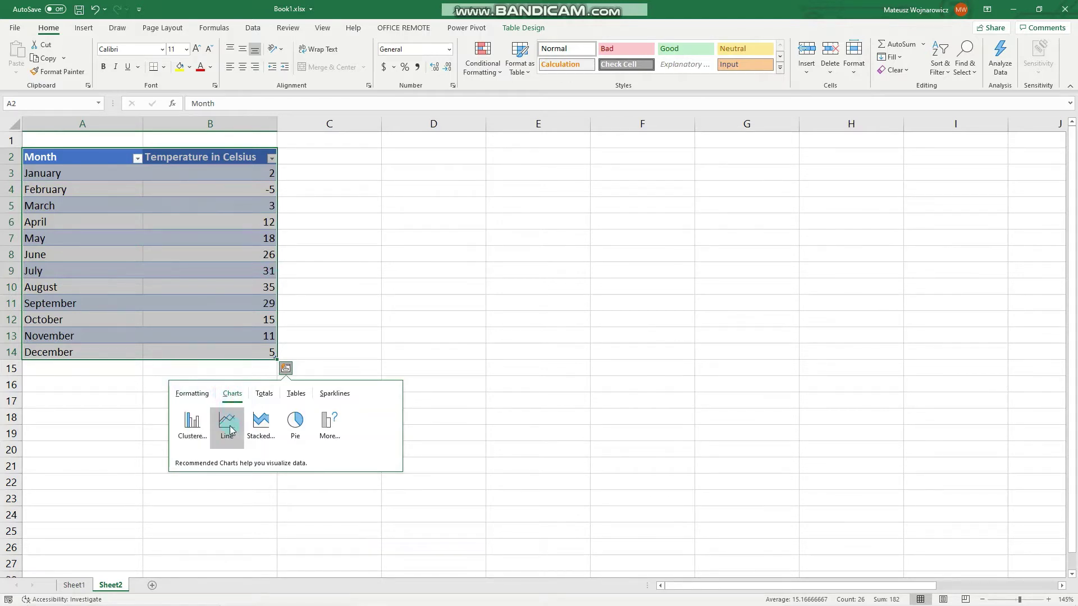
{"action": "mouse_move", "coordinate": [203, 433]}
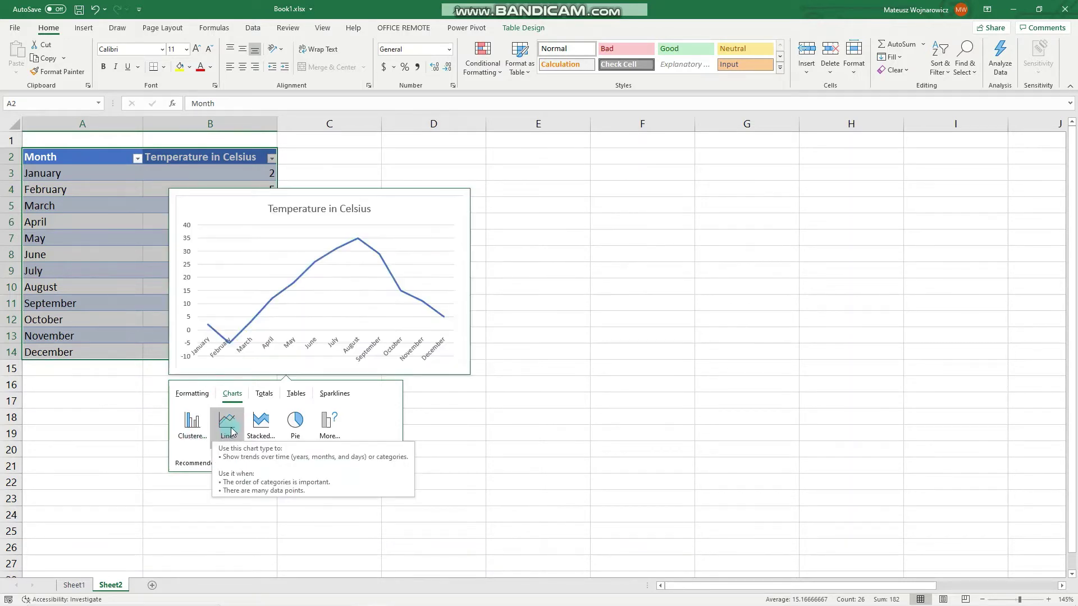
{"action": "left_click", "coordinate": [330, 431]}
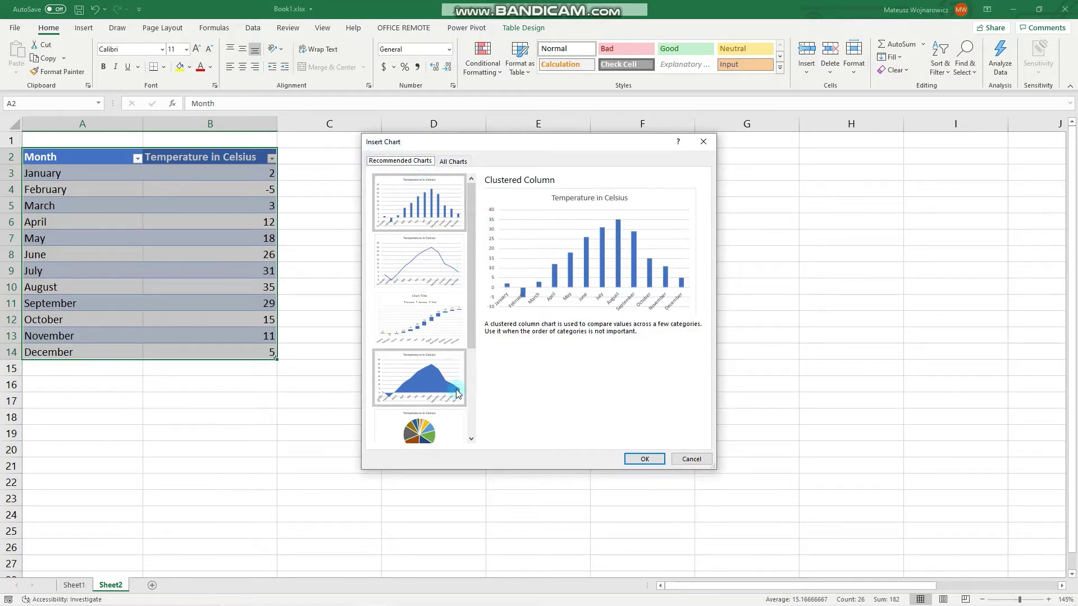
{"action": "left_click", "coordinate": [437, 319]}
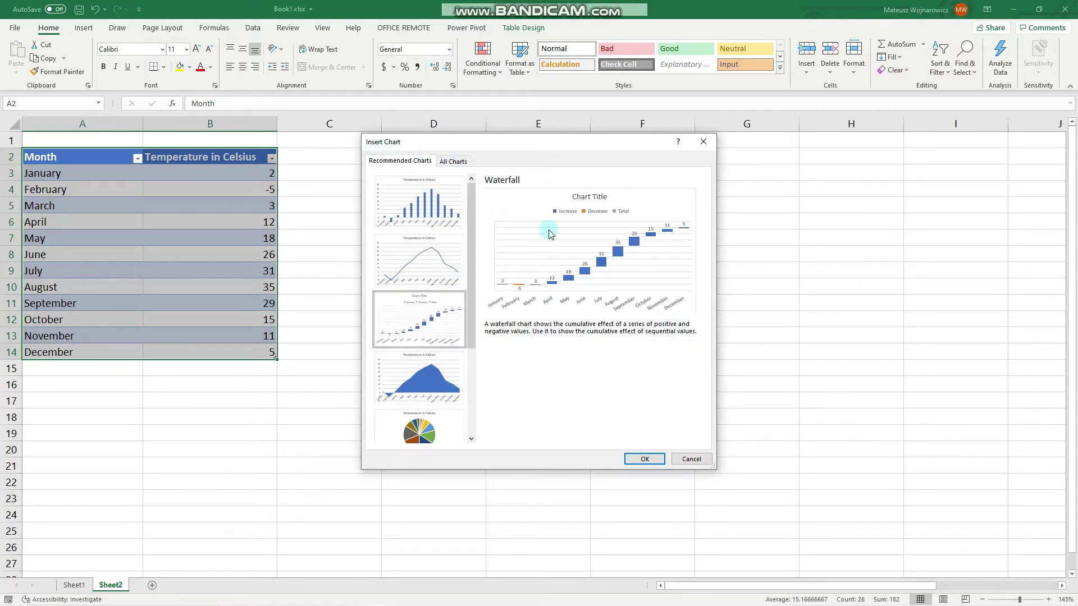
{"action": "left_click", "coordinate": [458, 162]}
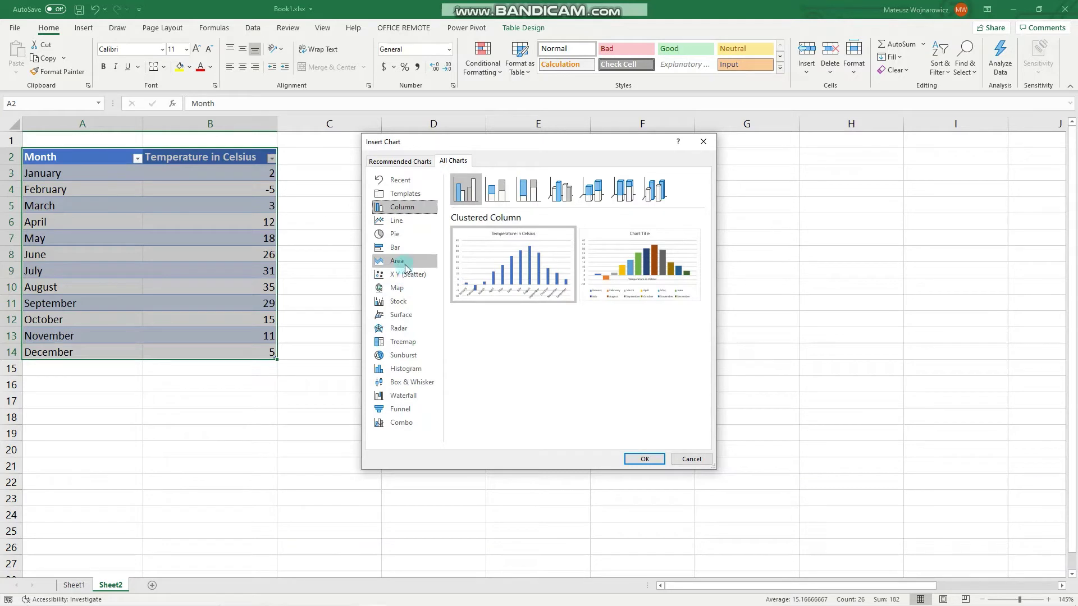
{"action": "left_click", "coordinate": [399, 224]}
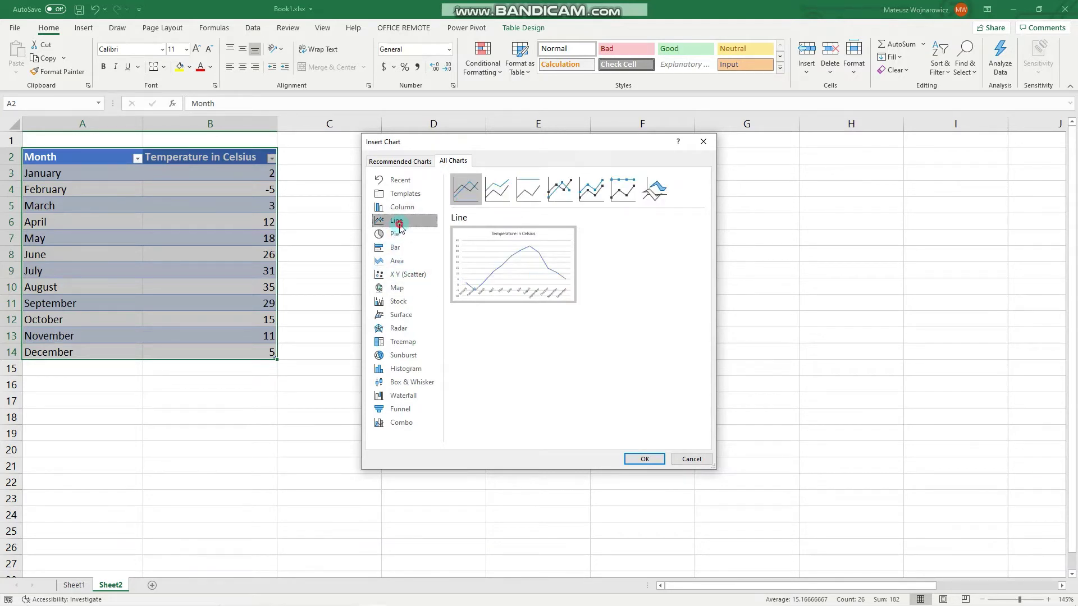
{"action": "left_click", "coordinate": [560, 189]}
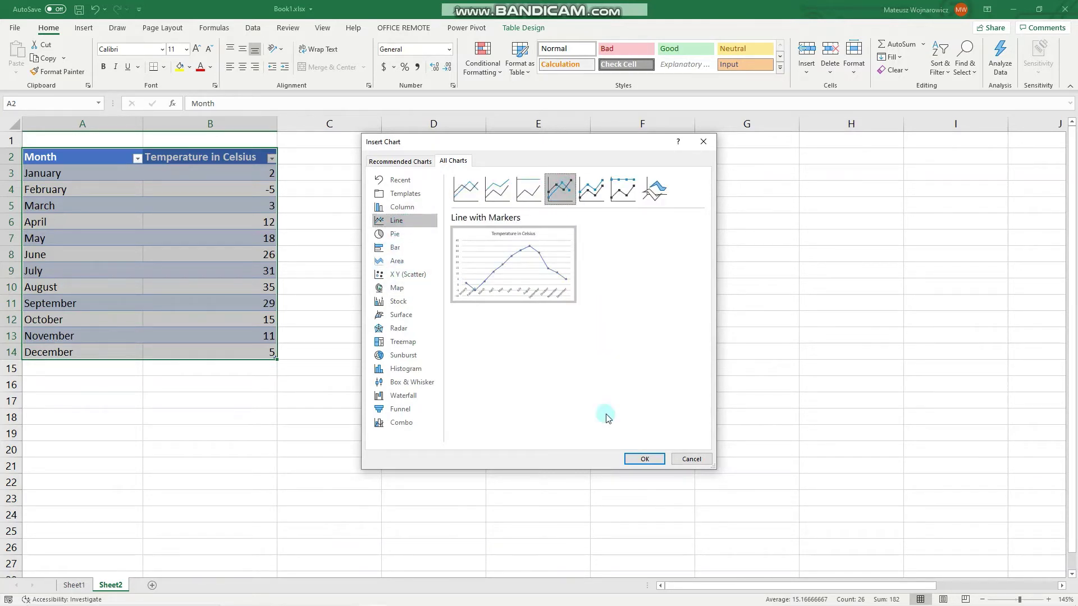
{"action": "left_click", "coordinate": [691, 459]}
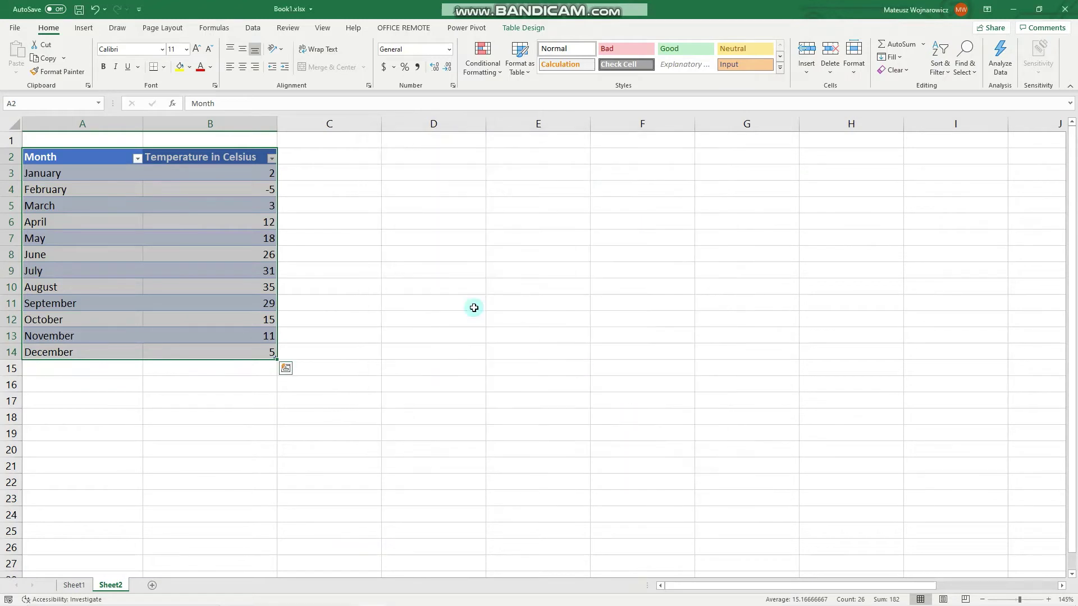
Step: Insert a Clustered Column chart of the monthly temperatures from the Insert tab's All Charts gallery
{"action": "left_click", "coordinate": [85, 28]}
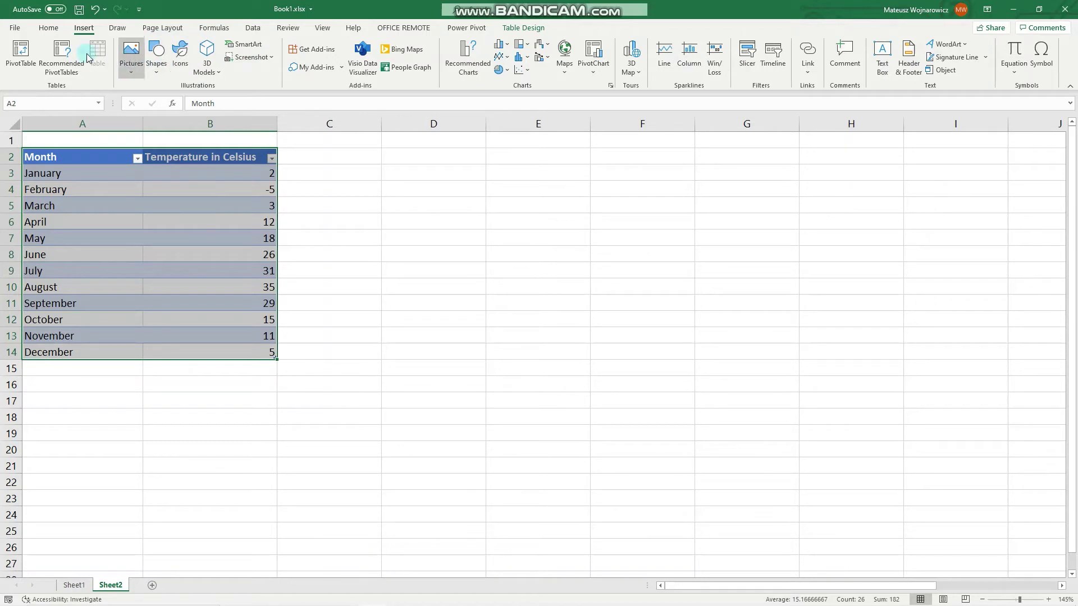
{"action": "left_click", "coordinate": [510, 58]}
{"action": "left_click", "coordinate": [510, 58]}
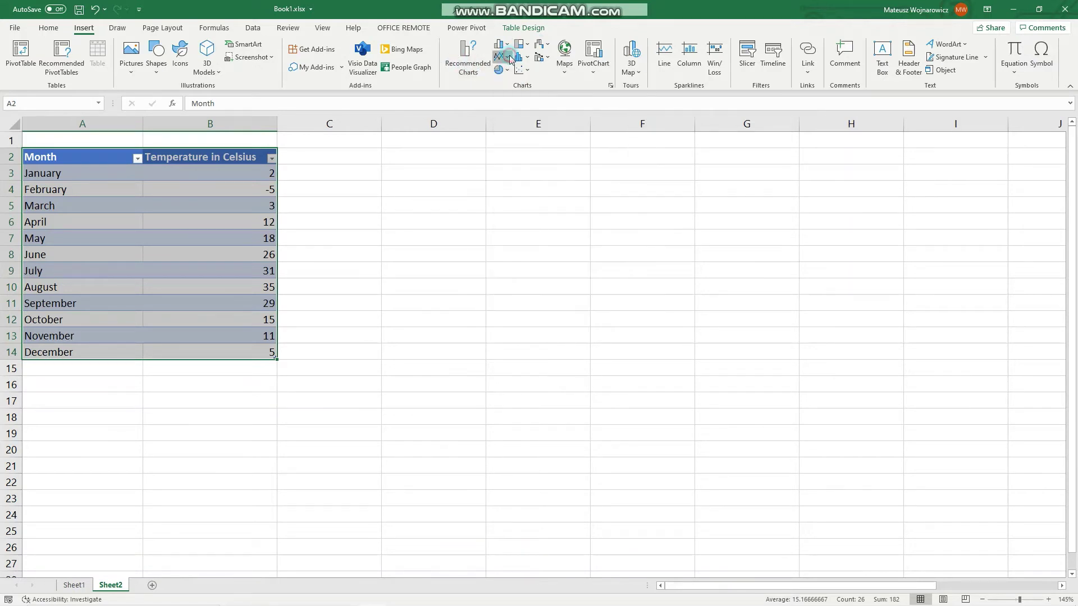
{"action": "left_click", "coordinate": [610, 87]}
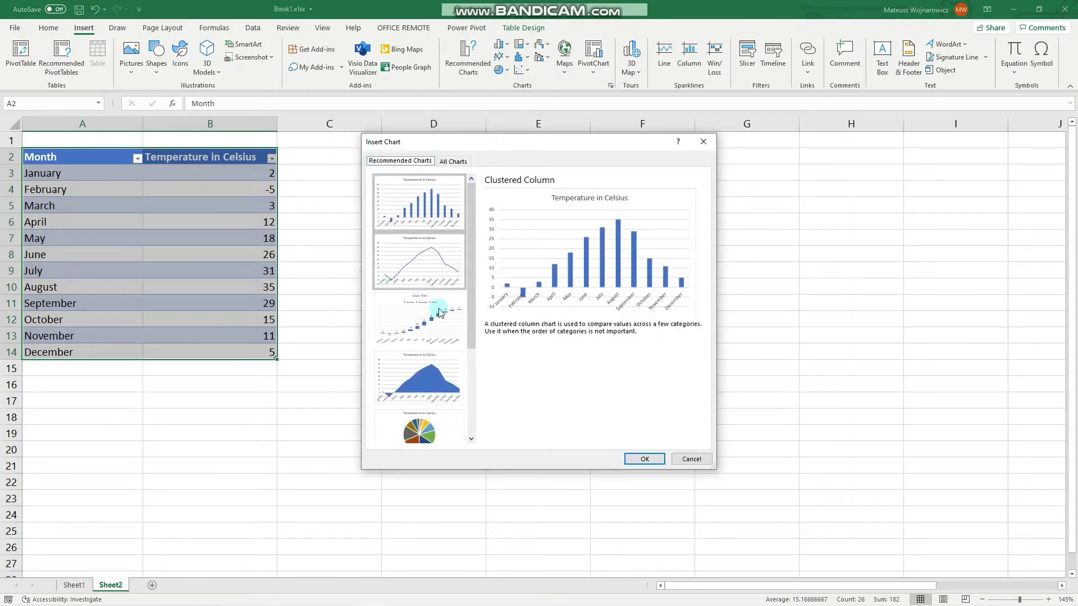
{"action": "left_click", "coordinate": [453, 161]}
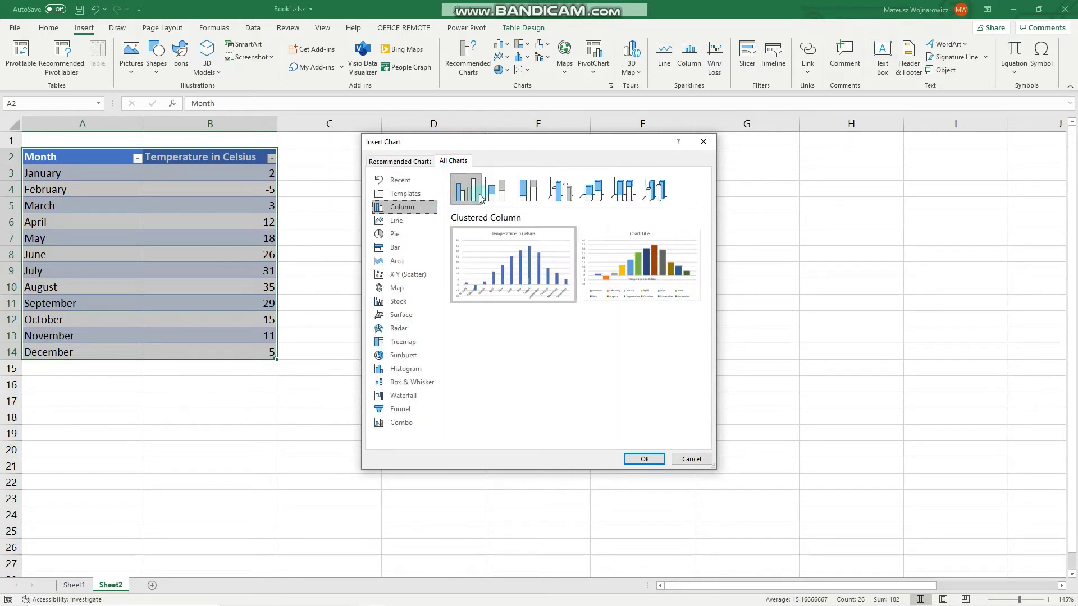
{"action": "mouse_move", "coordinate": [538, 262]}
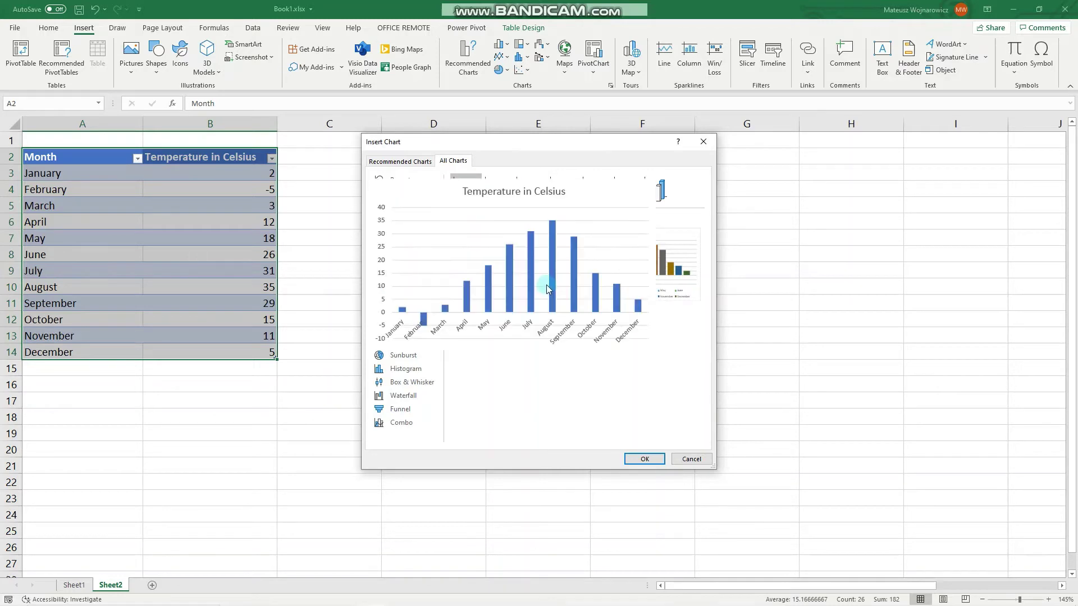
{"action": "double_click", "coordinate": [546, 285]}
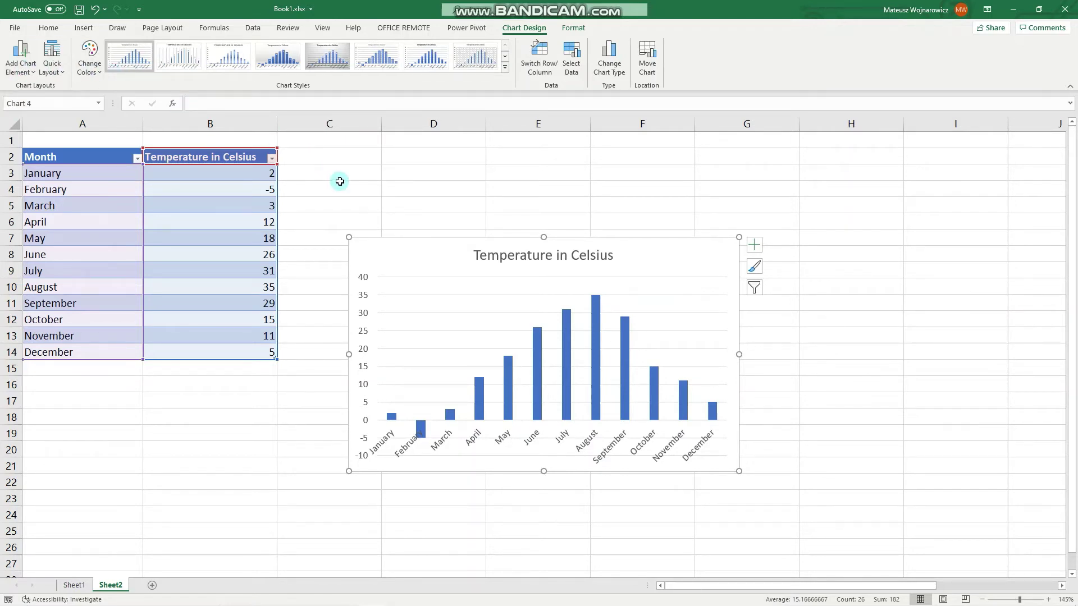
Step: Place the chart beside the table, then filter out September, October and November by Month
{"action": "left_click_drag", "start_coordinate": [400, 256], "coordinate": [349, 191]}
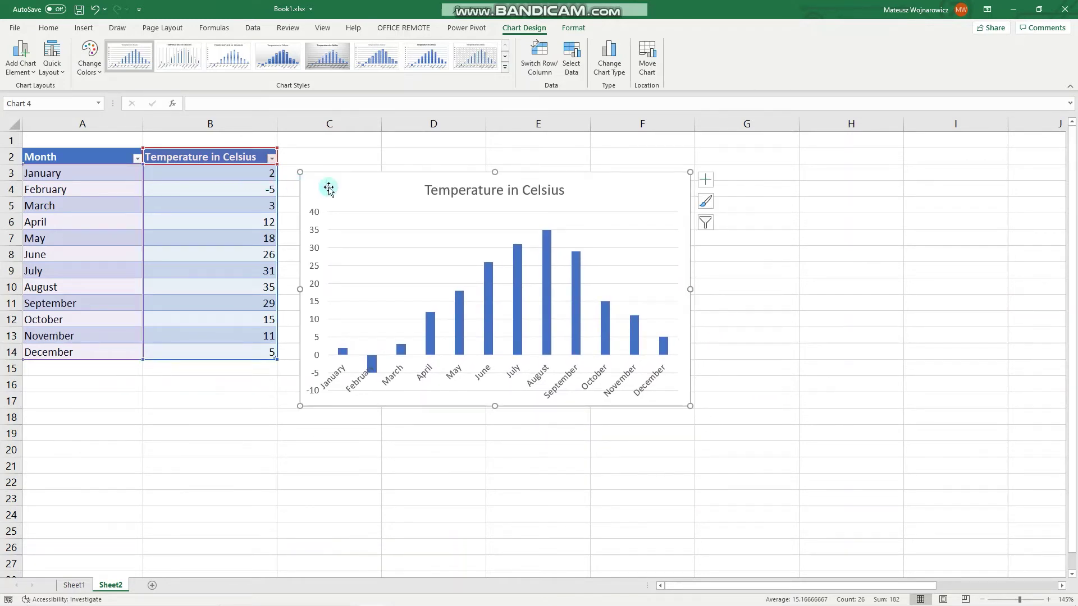
{"action": "left_click", "coordinate": [136, 160]}
{"action": "left_click", "coordinate": [137, 160]}
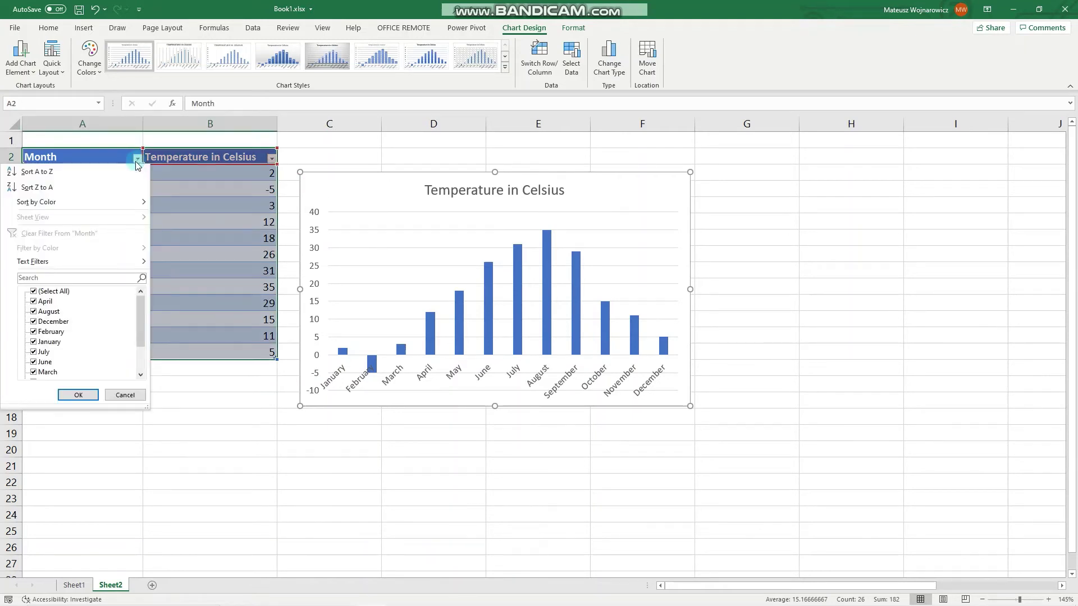
{"action": "scroll", "coordinate": [62, 306], "scroll_direction": "down", "scroll_amount": 2}
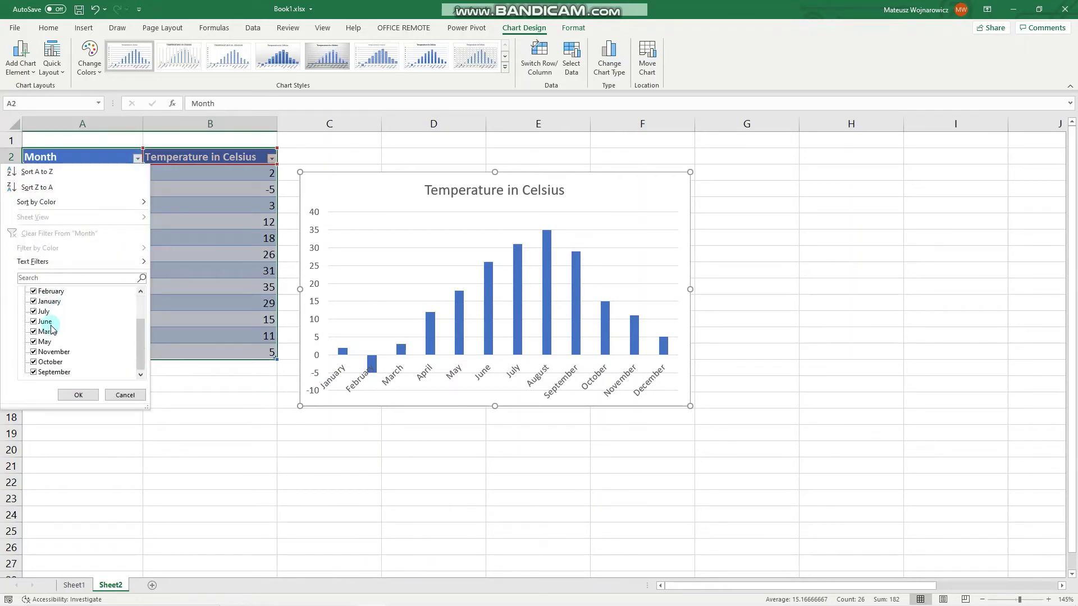
{"action": "left_click", "coordinate": [33, 353]}
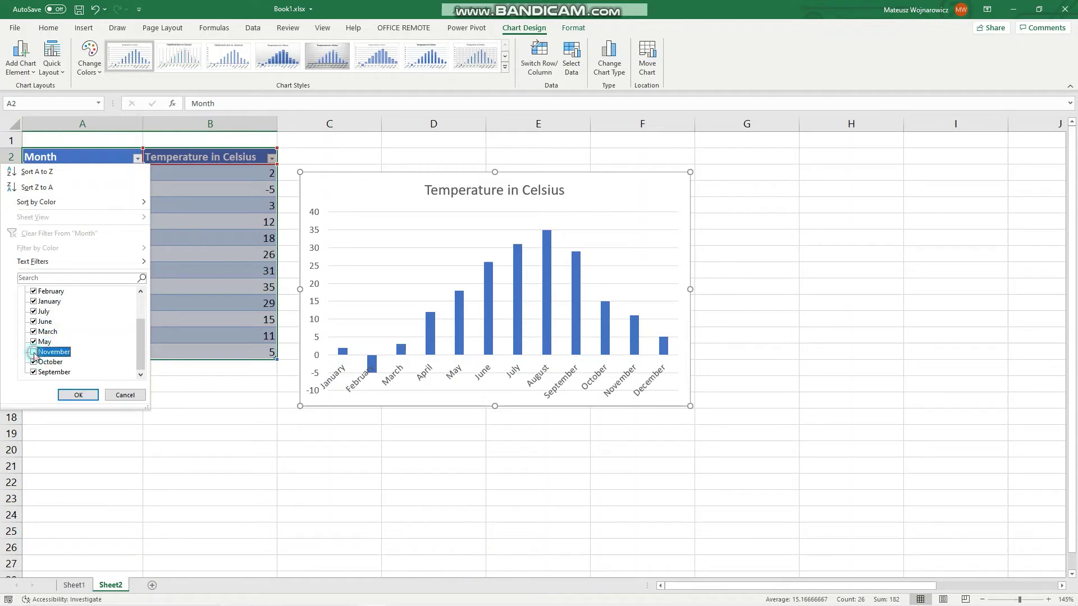
{"action": "left_click", "coordinate": [33, 362]}
{"action": "left_click", "coordinate": [33, 372]}
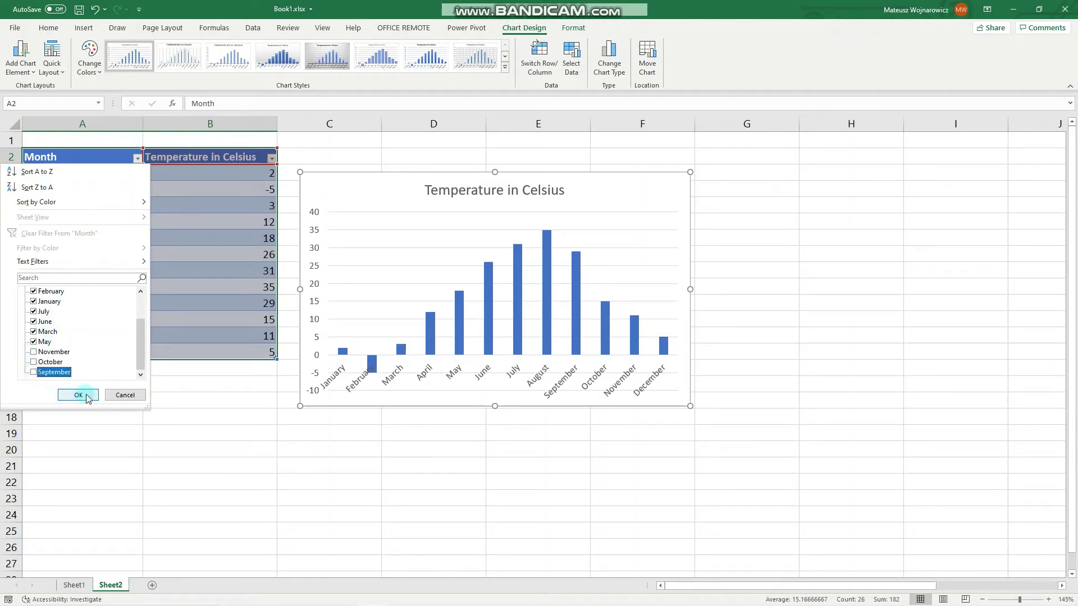
{"action": "left_click", "coordinate": [78, 394]}
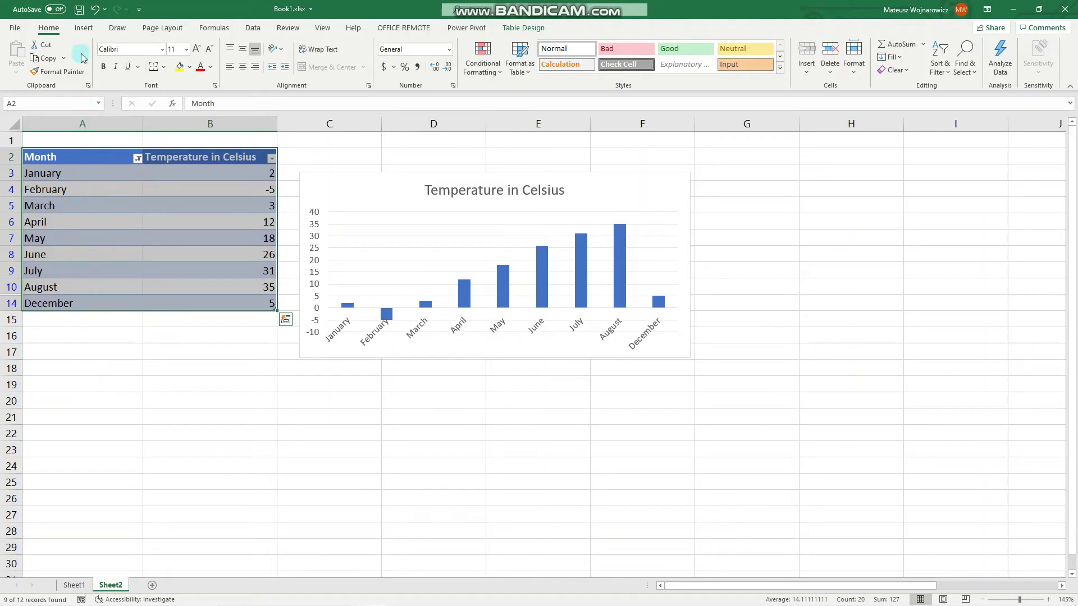
Step: Re-include September, October and November in the Month filter so all twelve months show
{"action": "left_click", "coordinate": [137, 158]}
{"action": "scroll", "coordinate": [76, 343], "scroll_direction": "down", "scroll_amount": 2}
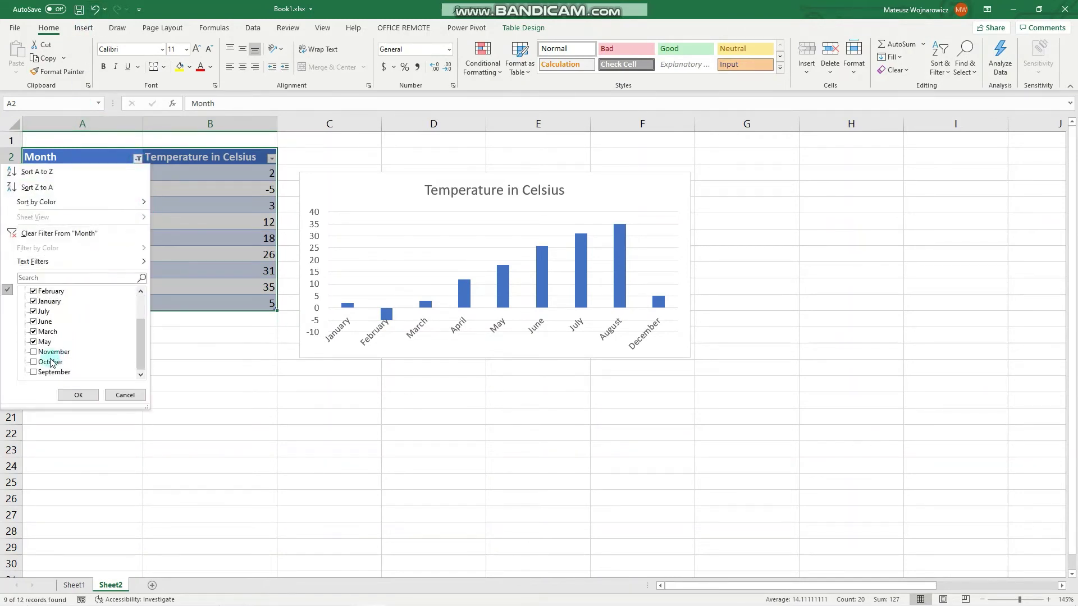
{"action": "left_click", "coordinate": [34, 352]}
{"action": "left_click", "coordinate": [33, 362]}
{"action": "left_click", "coordinate": [34, 372]}
{"action": "left_click", "coordinate": [79, 394]}
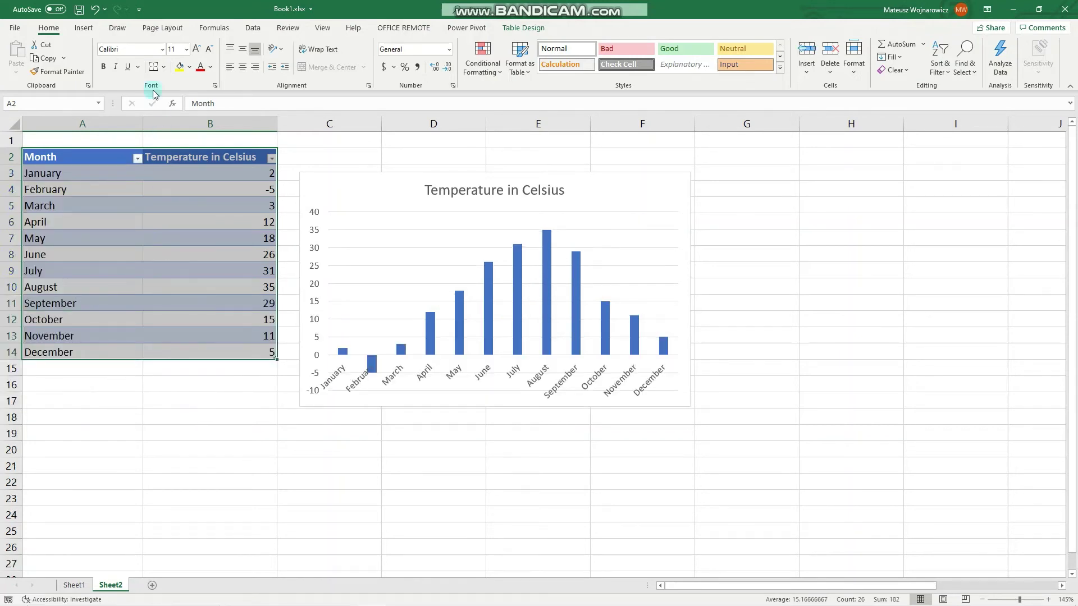
{"action": "left_click", "coordinate": [84, 28]}
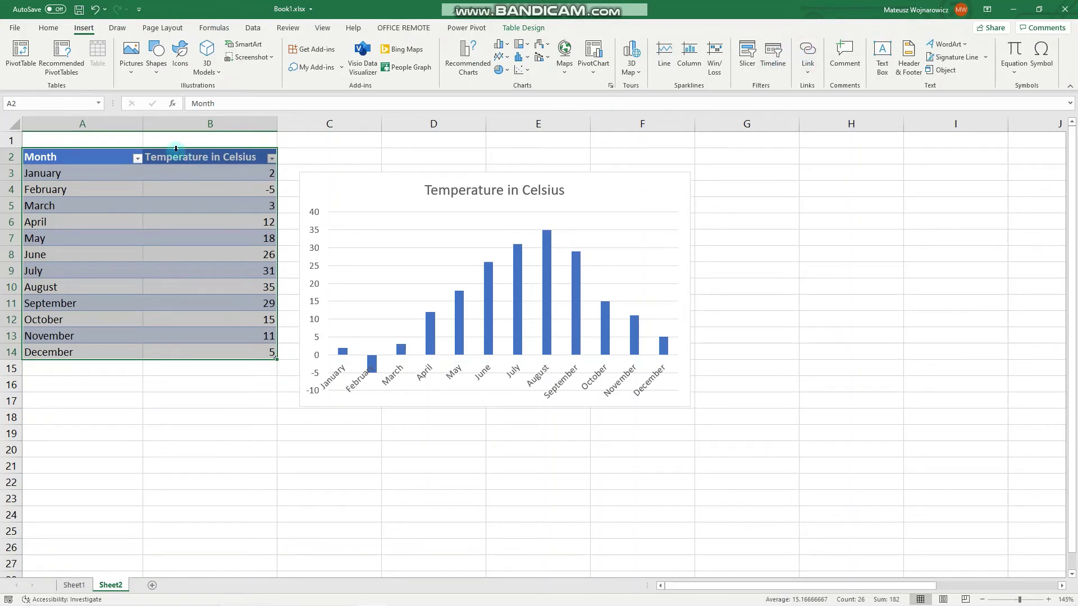
Step: Insert a Month slicer and position it in columns G–H beside the chart
{"action": "left_click", "coordinate": [747, 65]}
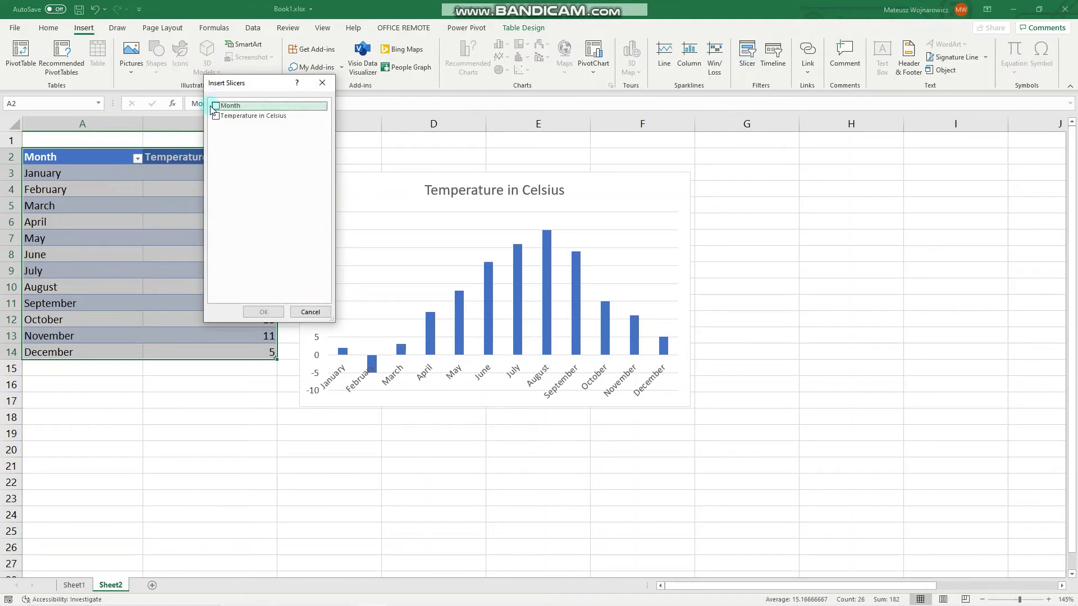
{"action": "left_click", "coordinate": [215, 106]}
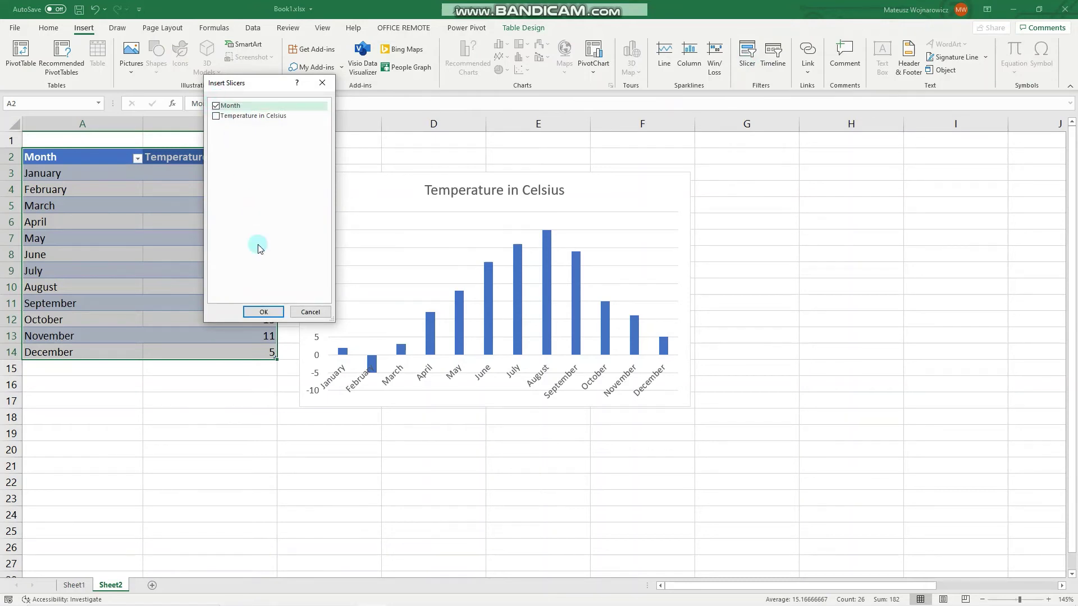
{"action": "left_click", "coordinate": [267, 309]}
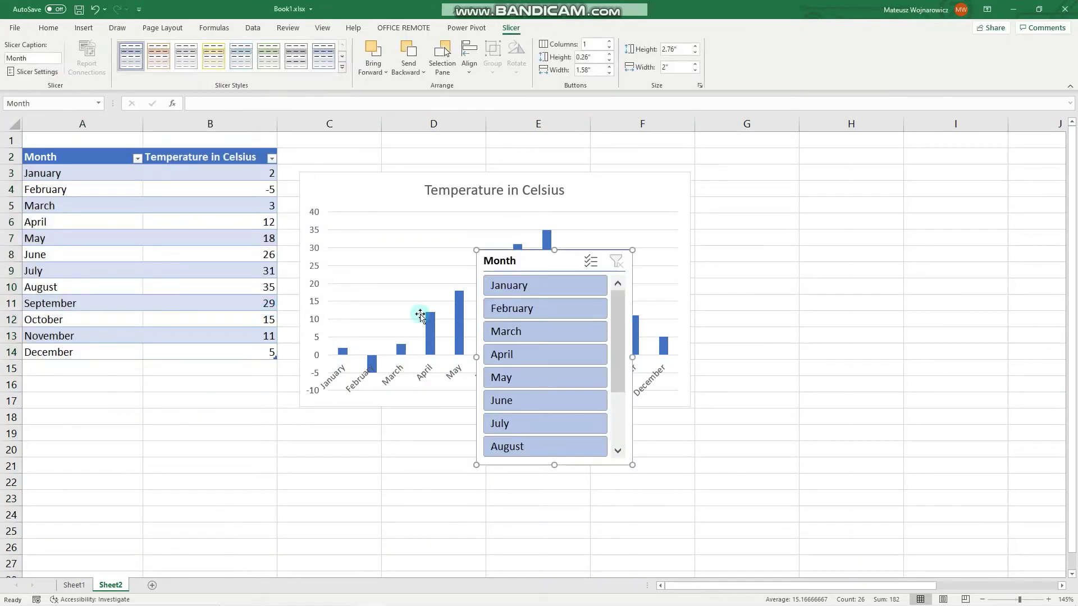
{"action": "left_click_drag", "start_coordinate": [530, 258], "coordinate": [787, 179]}
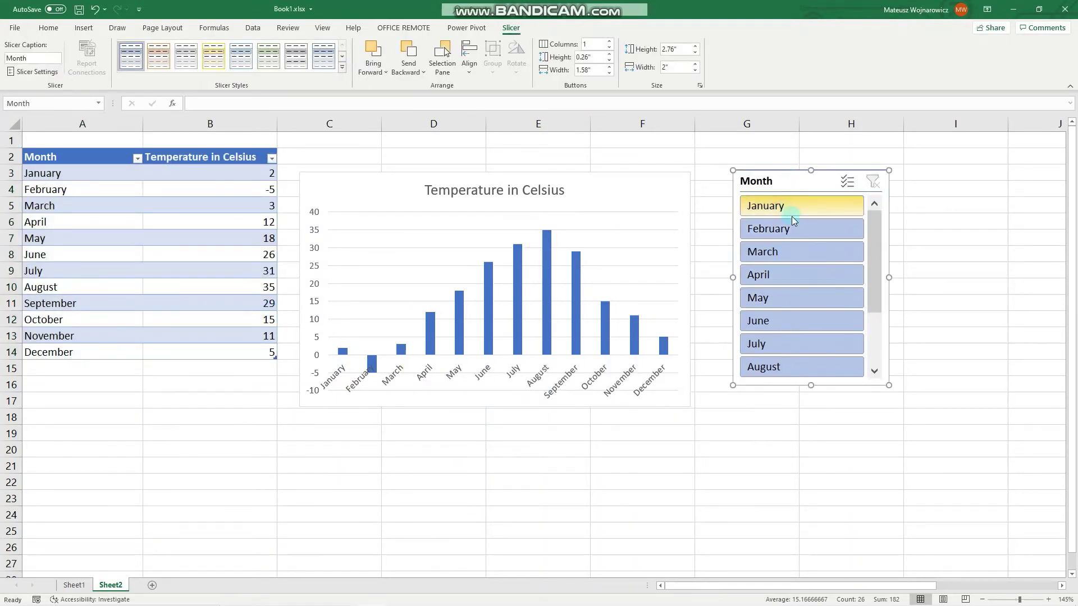
Step: Test the slicer by filtering August through December, then clear the slicer filter
{"action": "scroll", "coordinate": [801, 314], "scroll_direction": "down", "scroll_amount": 1}
{"action": "scroll", "coordinate": [801, 316], "scroll_direction": "down", "scroll_amount": 1}
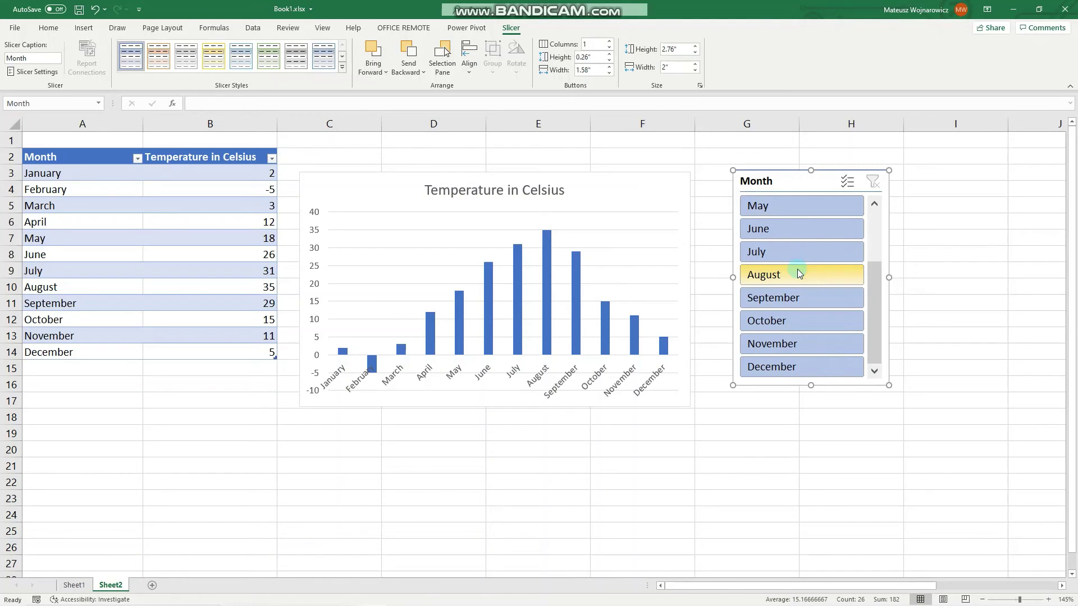
{"action": "left_click_drag", "start_coordinate": [799, 274], "coordinate": [817, 372]}
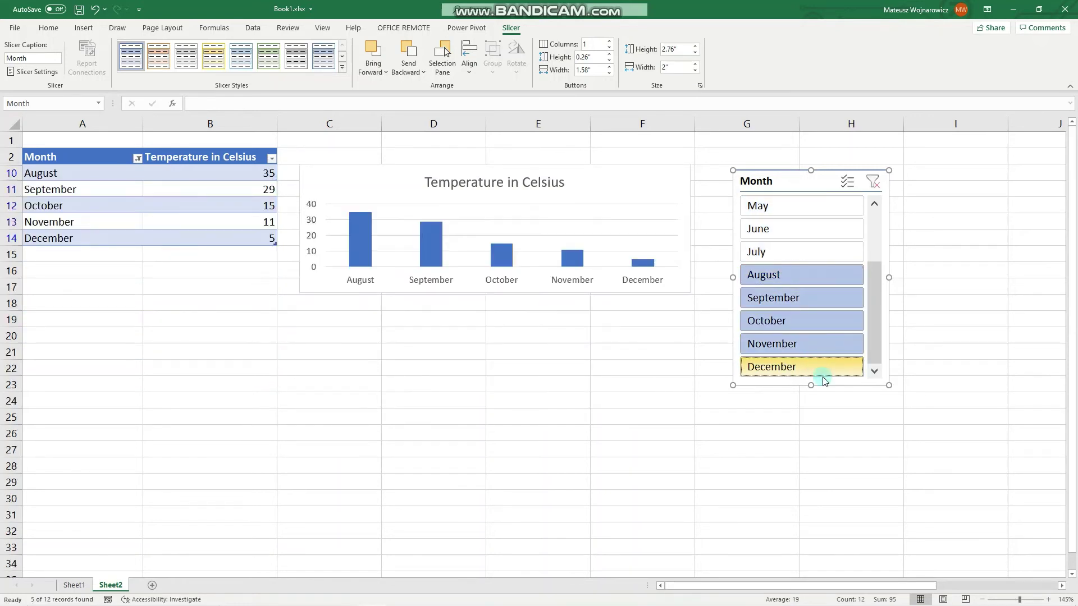
{"action": "left_click", "coordinate": [876, 184]}
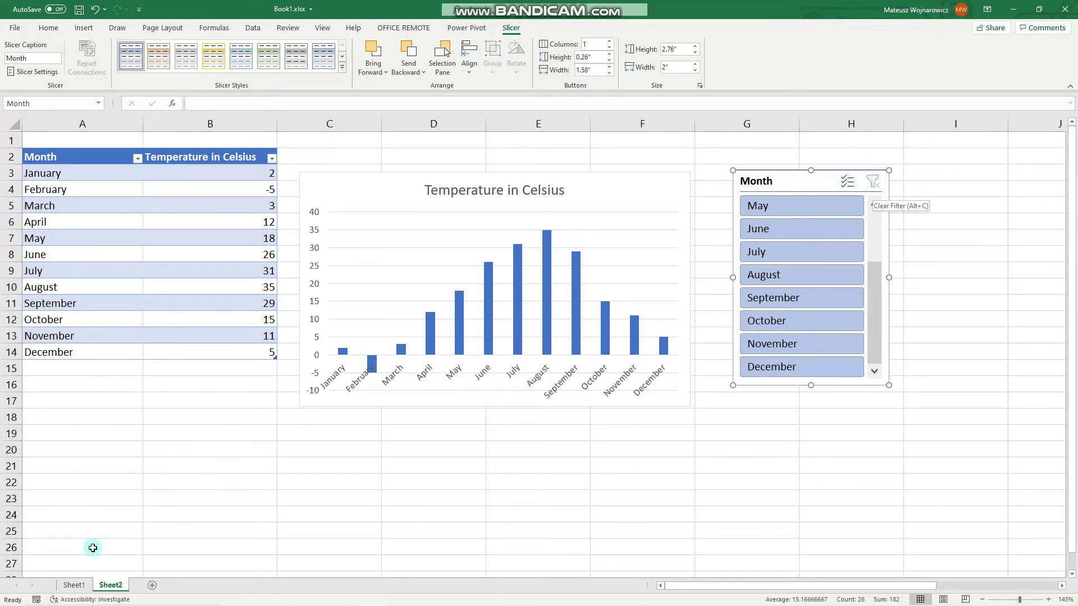
Step: Select the Create chart sheets topic in A75 on Sheet1, then return to Sheet2
{"action": "left_click", "coordinate": [84, 583]}
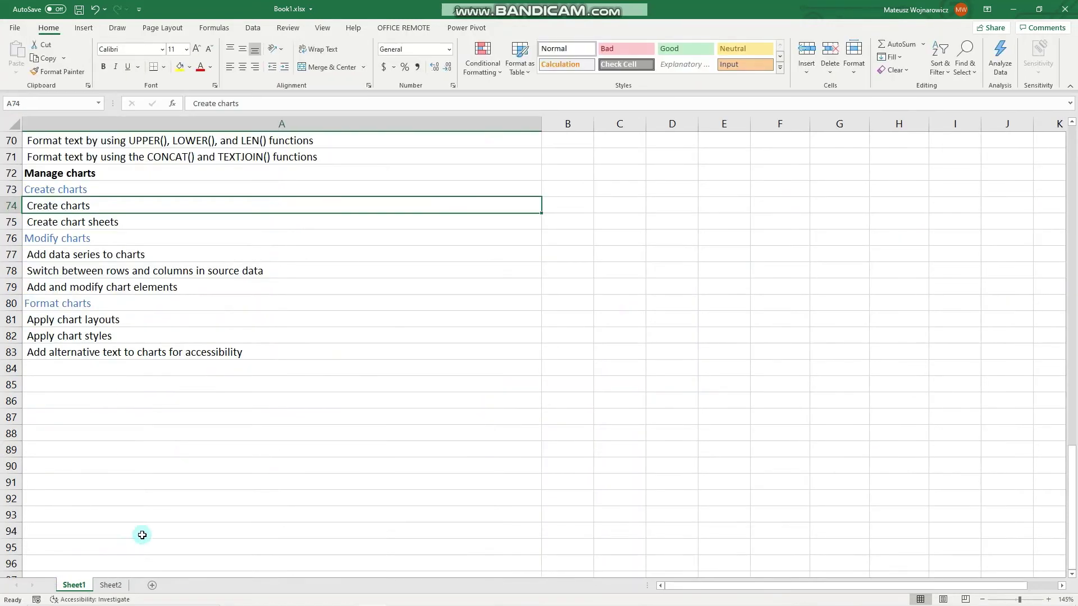
{"action": "left_click", "coordinate": [65, 222]}
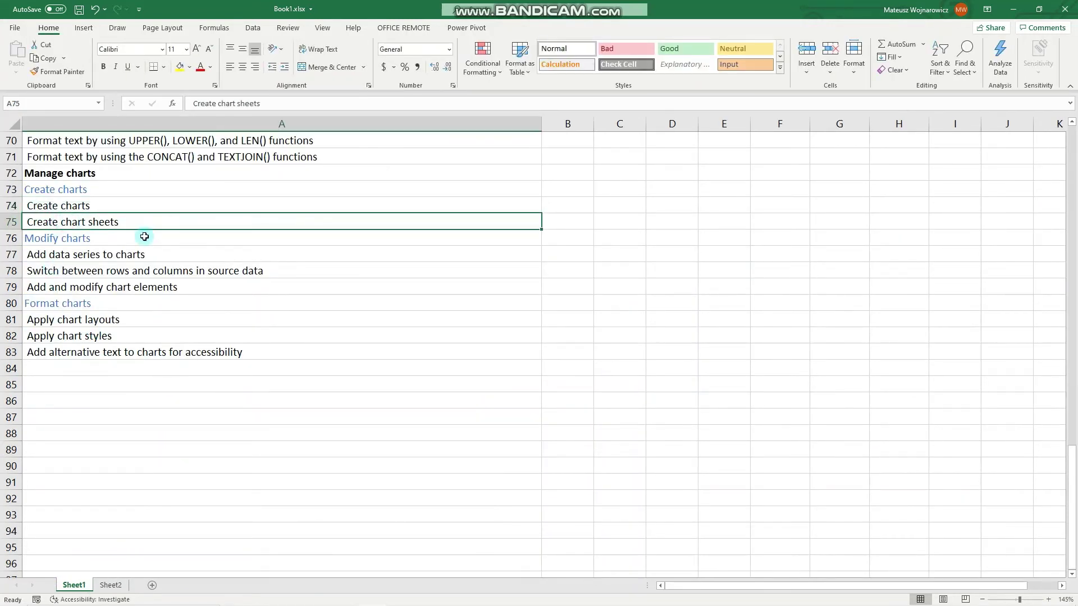
{"action": "left_click", "coordinate": [117, 585]}
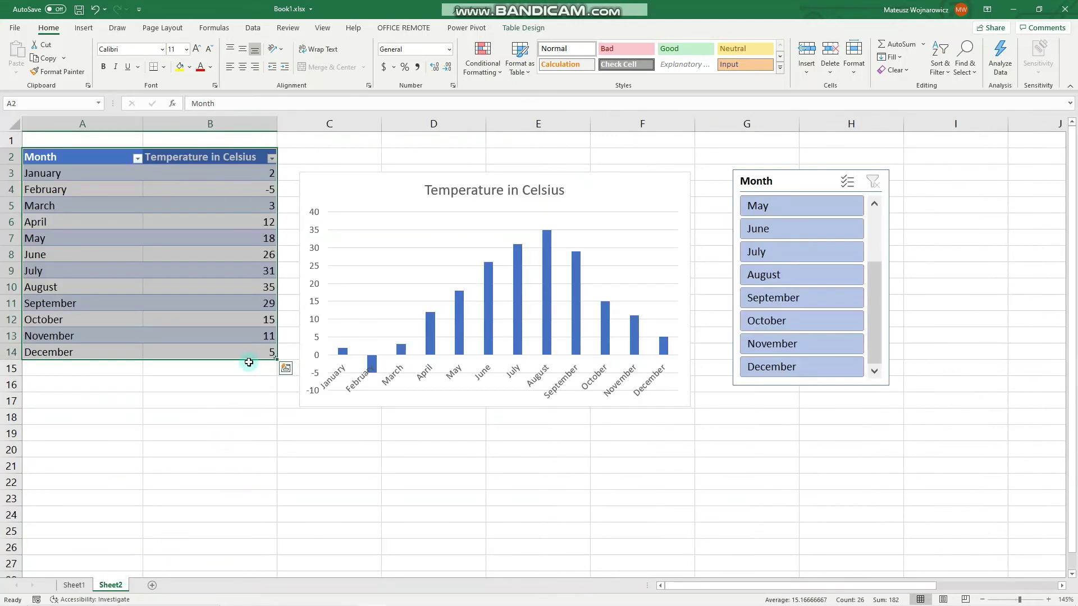
Step: Open Move Chart for the temperature chart and choose New sheet, named Chart2
{"action": "left_click", "coordinate": [339, 184]}
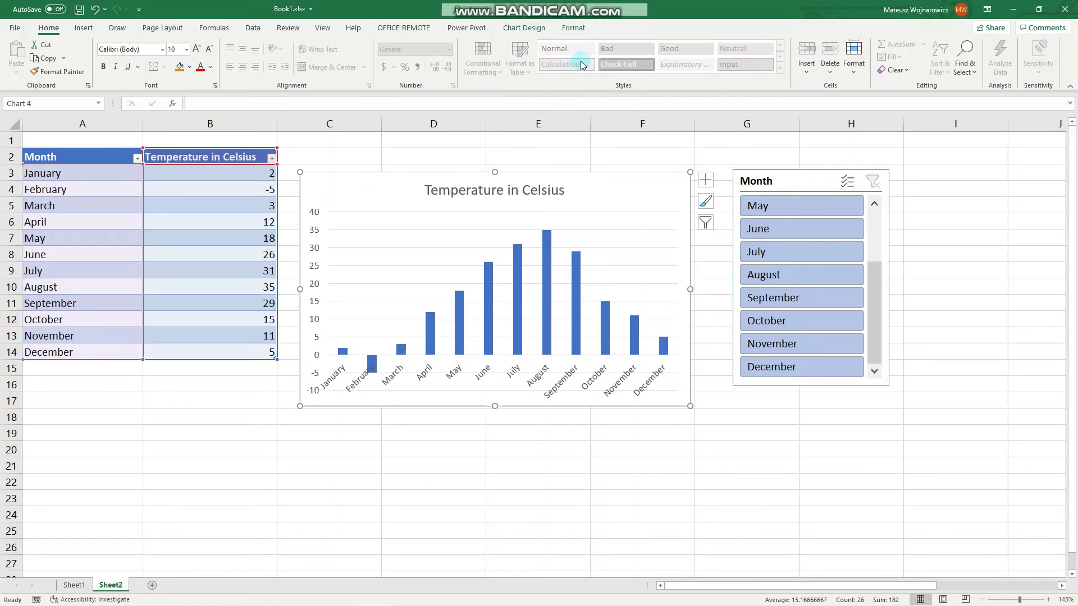
{"action": "left_click", "coordinate": [545, 30]}
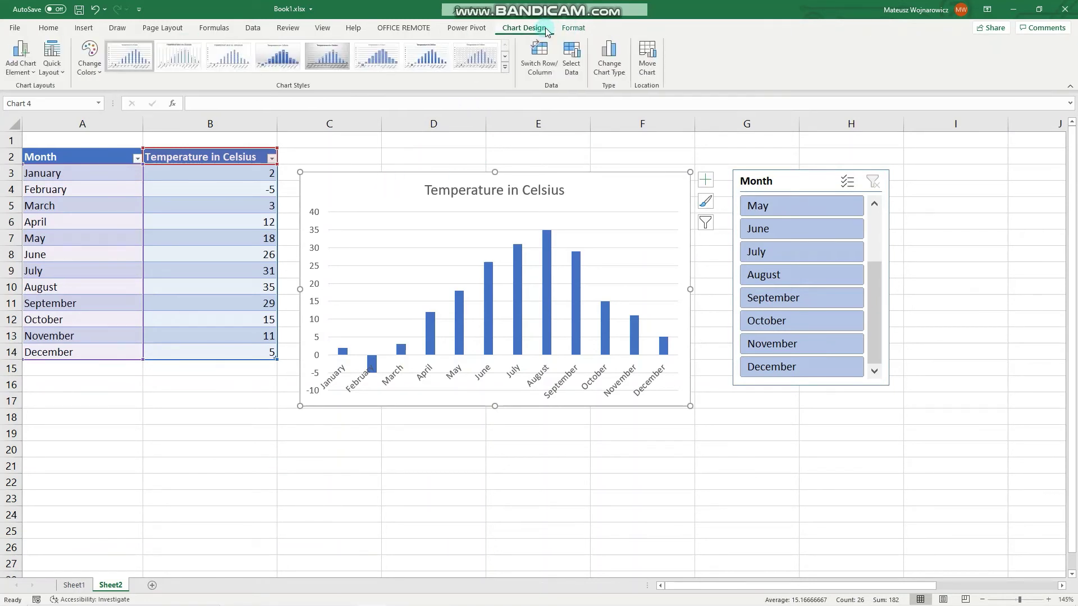
{"action": "left_click", "coordinate": [651, 78]}
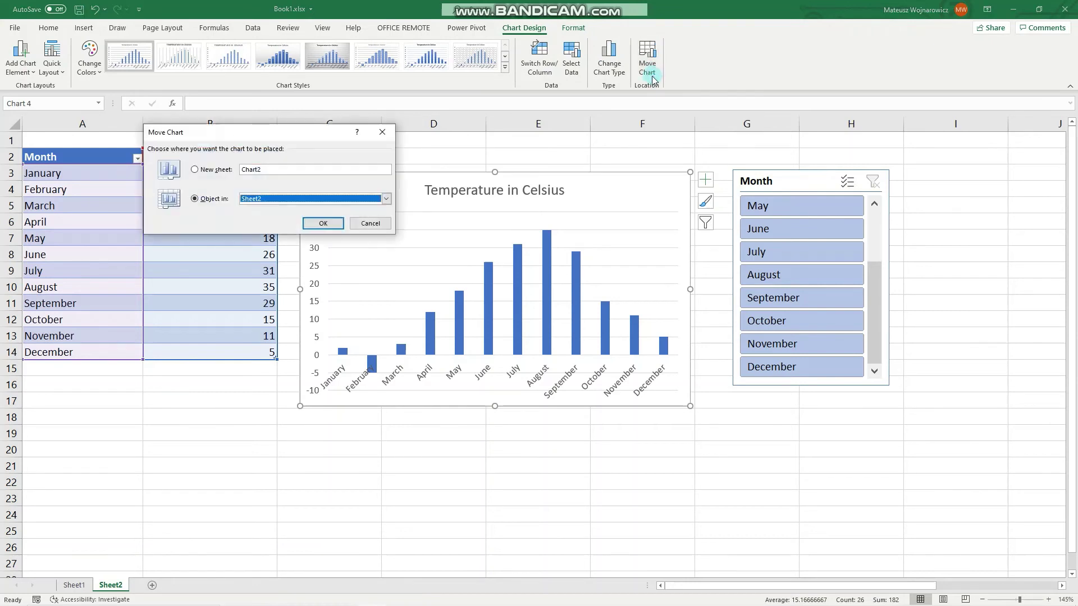
{"action": "left_click", "coordinate": [195, 170]}
Step: Move the temperature chart onto its own Chart2 sheet, leaving the chart type unchanged
{"action": "left_click", "coordinate": [323, 223]}
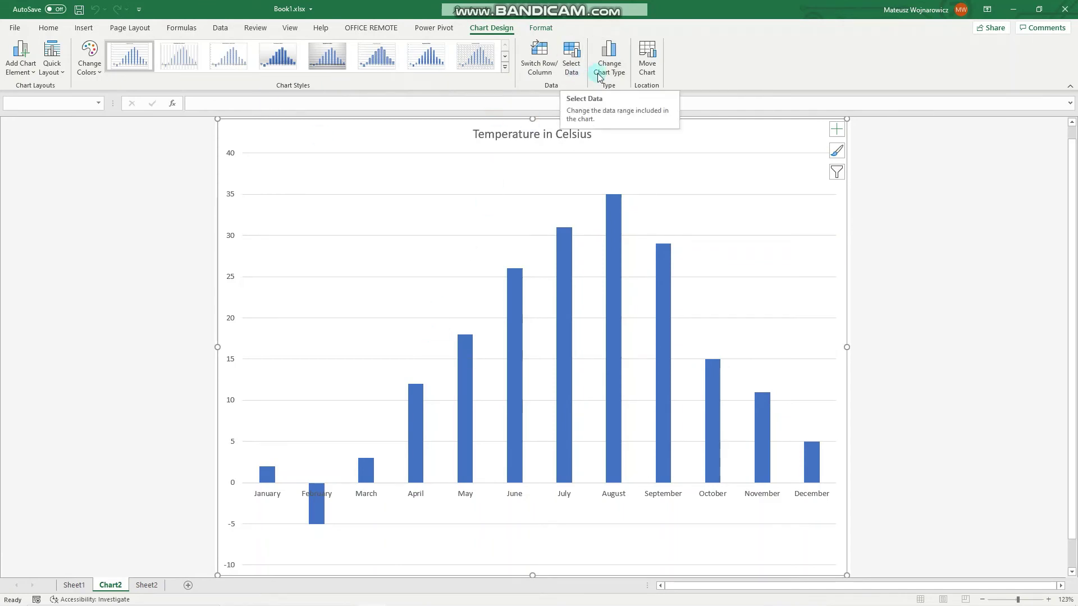
{"action": "left_click", "coordinate": [616, 77]}
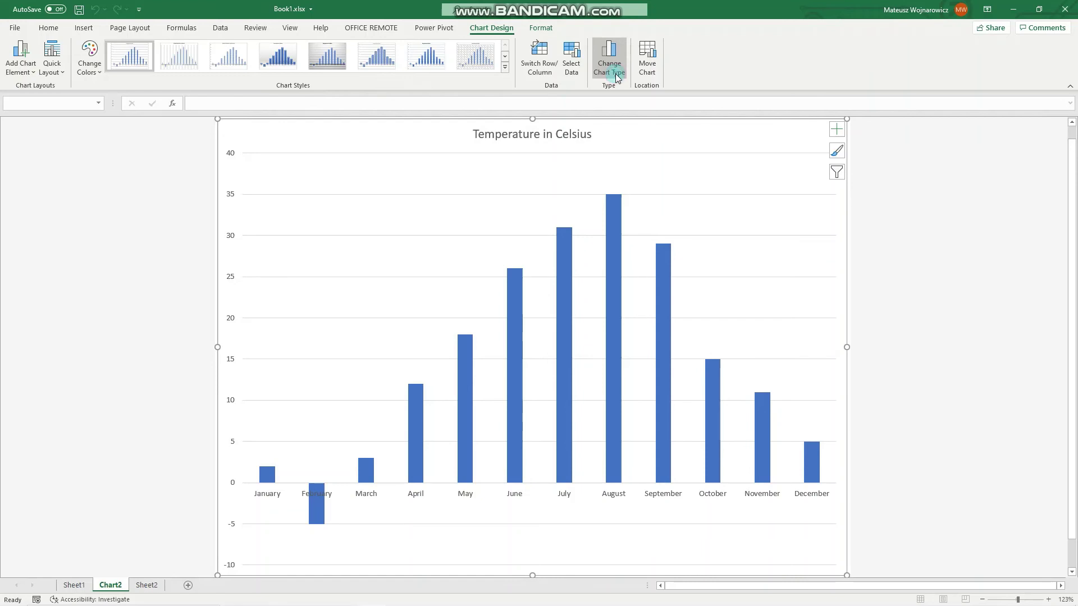
{"action": "left_click", "coordinate": [702, 142]}
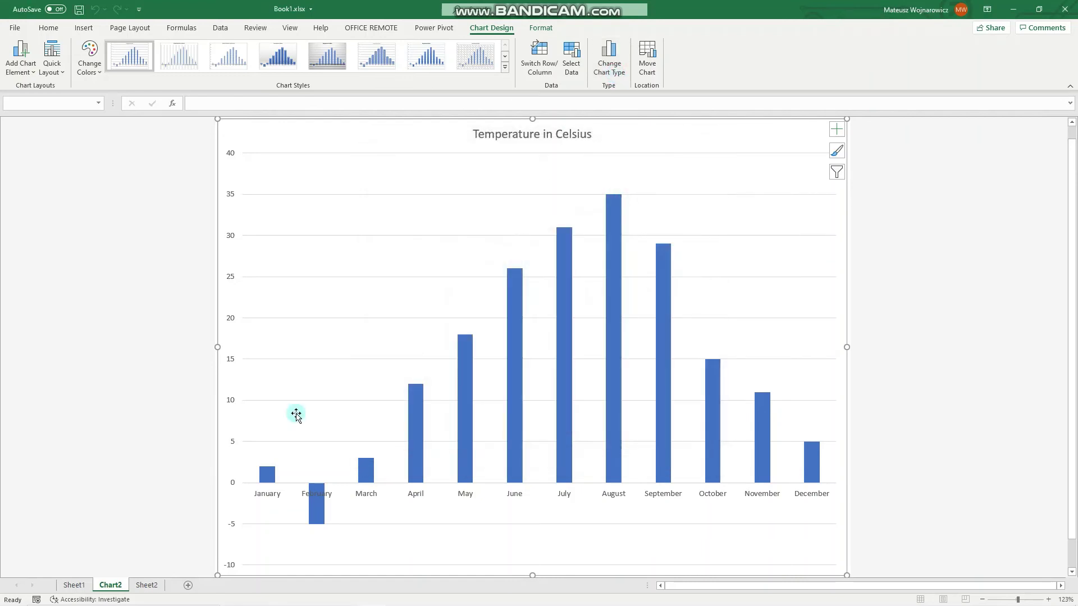
Step: Create a second chart sheet, Chart3, from Sheet2's range A2:B14 with F11
{"action": "left_click", "coordinate": [146, 585]}
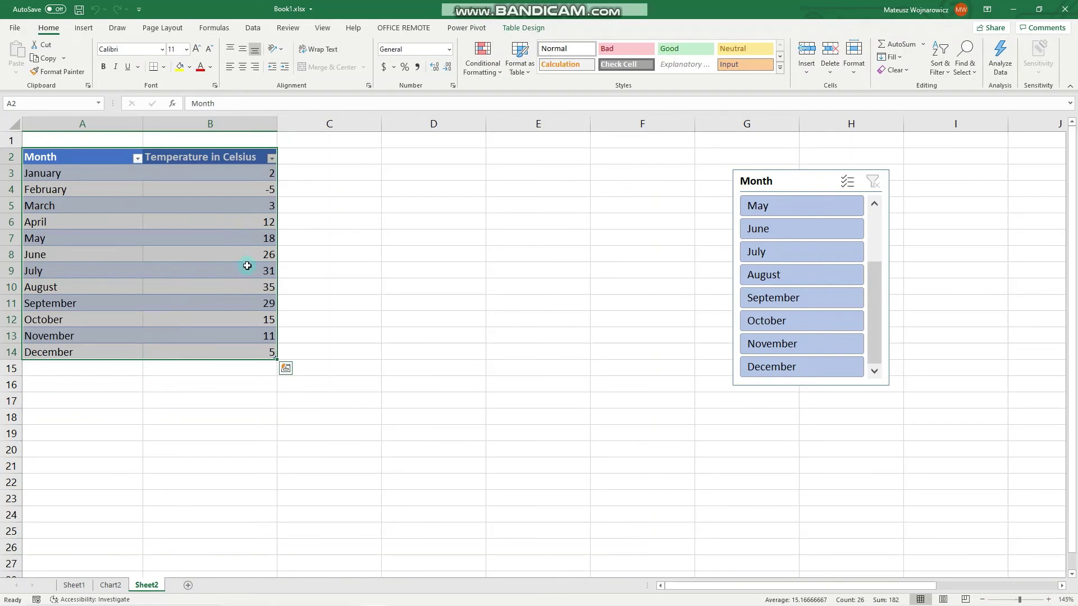
{"action": "left_click", "coordinate": [254, 363]}
{"action": "left_click_drag", "start_coordinate": [254, 358], "coordinate": [95, 159]}
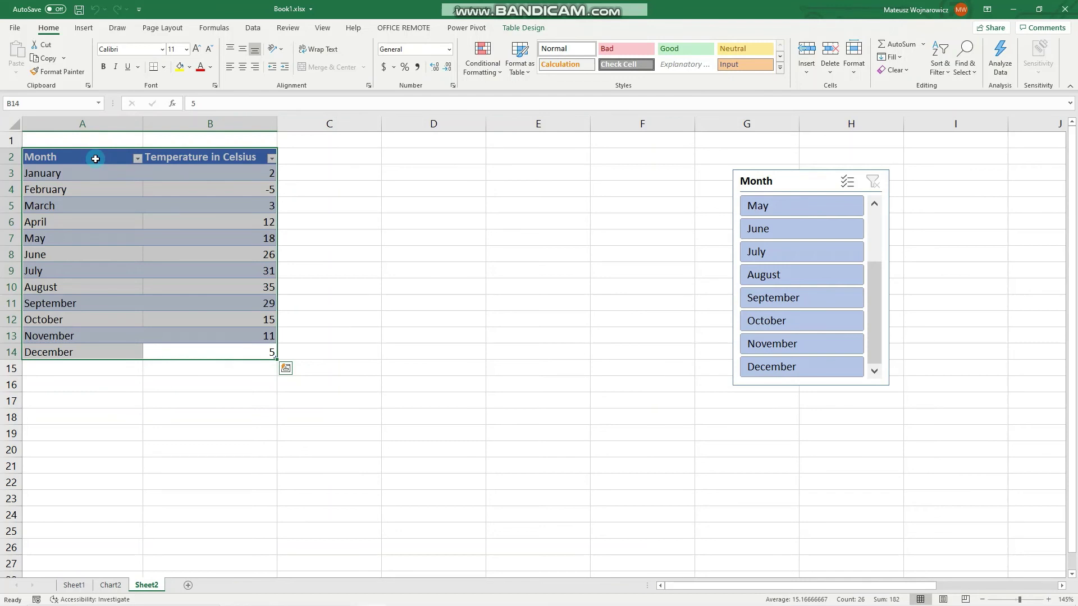
{"action": "key", "text": "F11"}
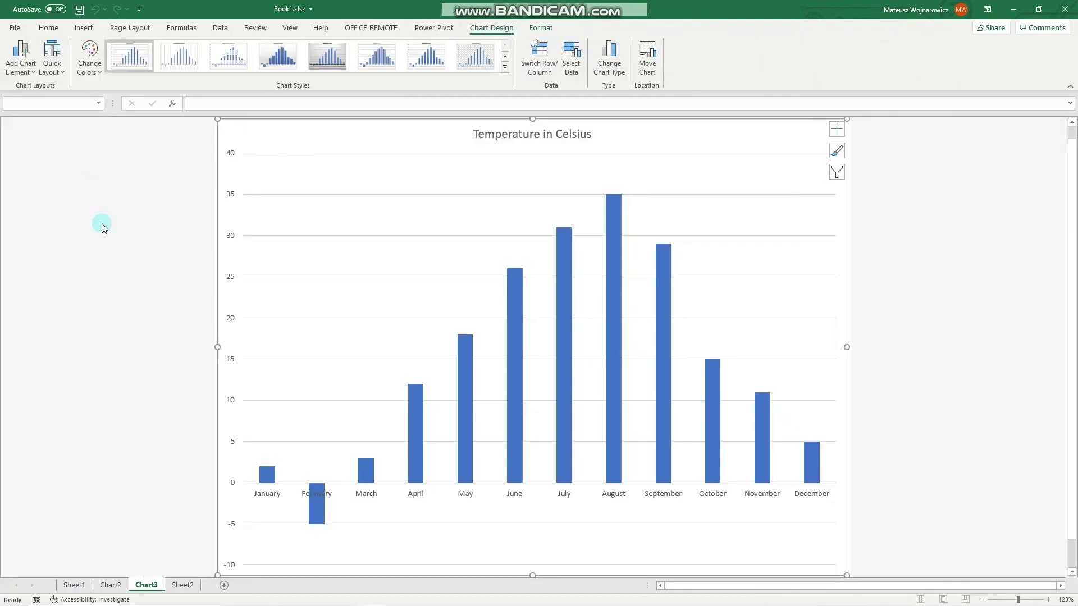